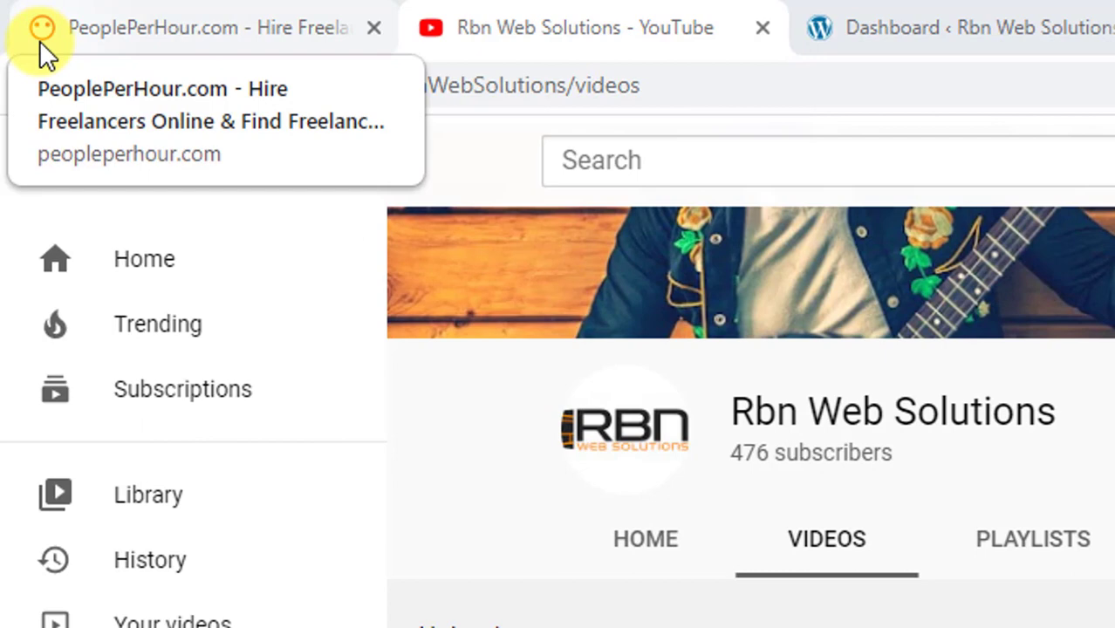
Leave YouTube and switch to the 'Dashboard ‹ Rbn Web Solutions' WordPress admin tab.
click(742, 171)
click(506, 154)
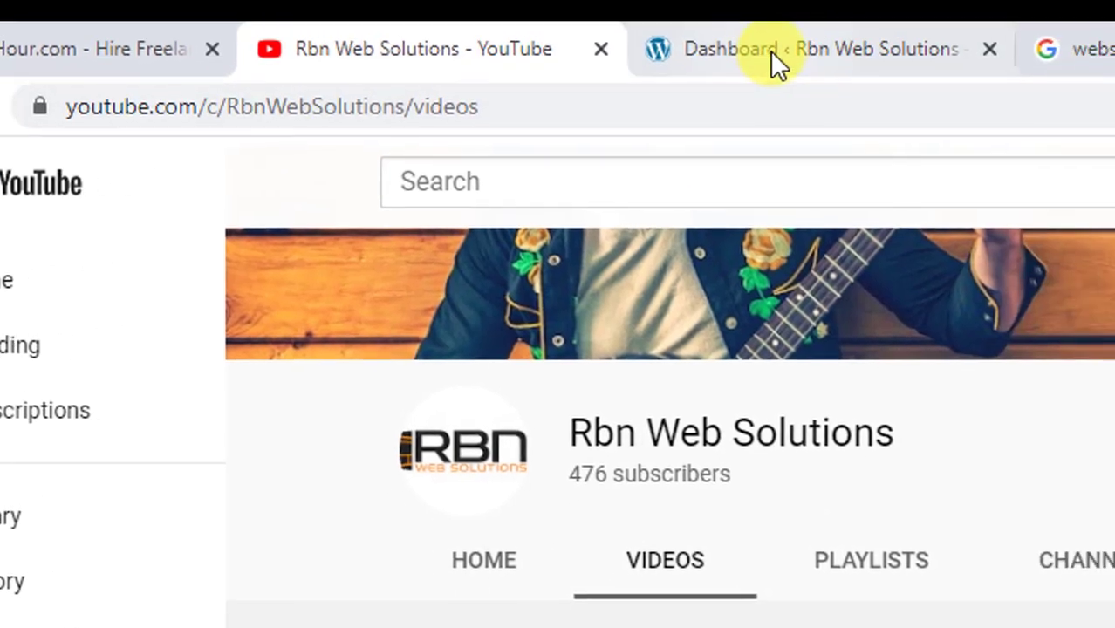
click(770, 51)
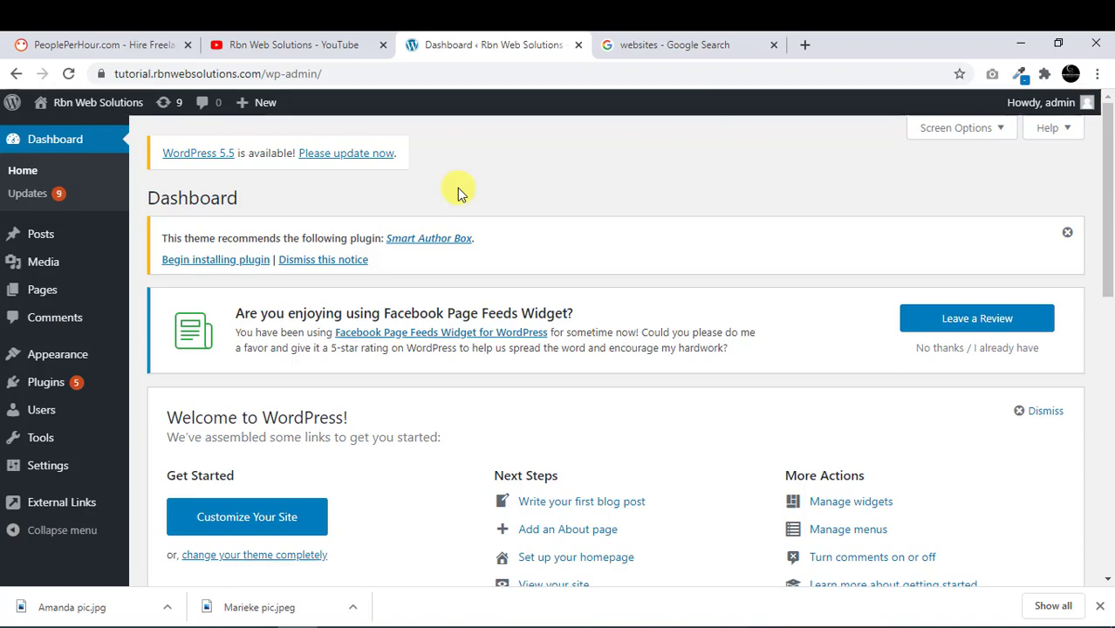
Subscribe to the Rbn Web Solutions YouTube channel, then go back to the WordPress dashboard.
click(332, 41)
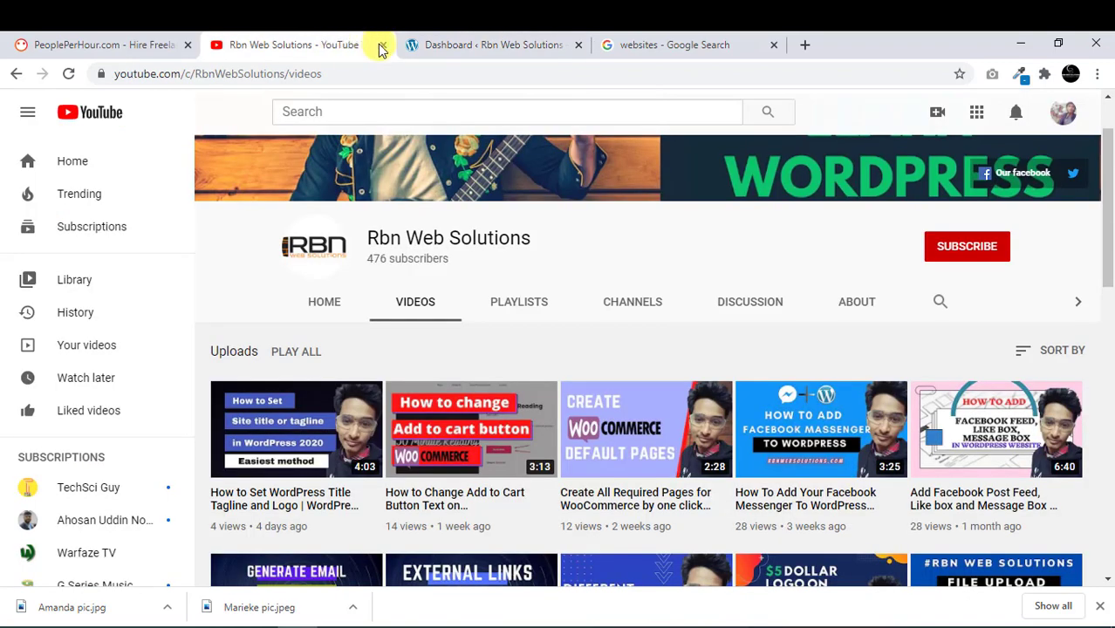
click(448, 48)
click(349, 45)
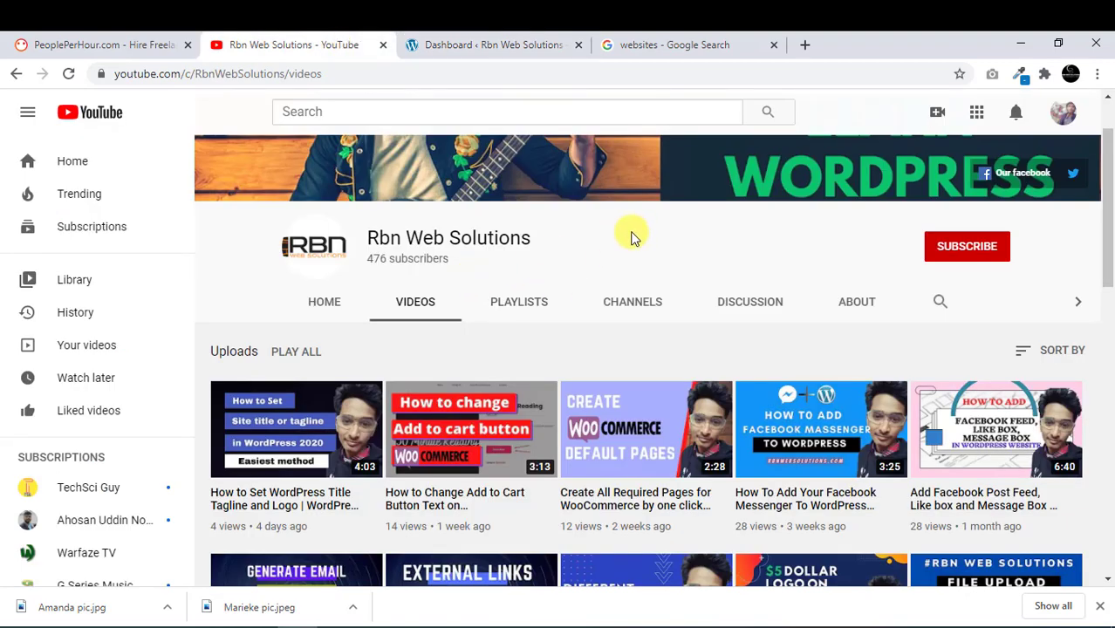
click(979, 251)
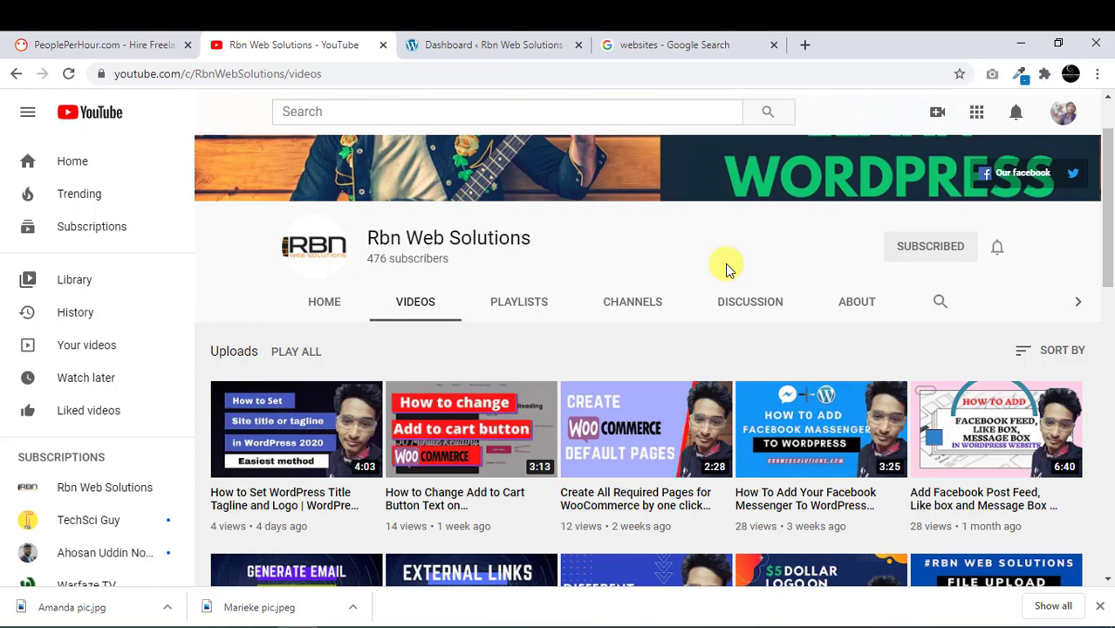
click(507, 44)
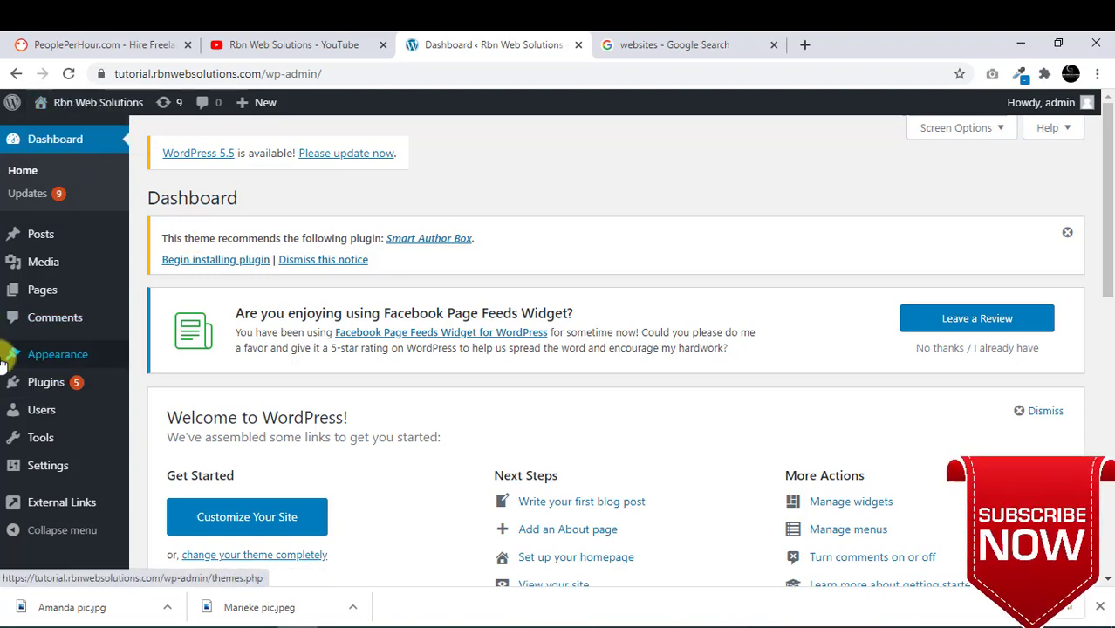
Open the Customizer from the Appearance menu in the admin sidebar.
mouse_move(57, 354)
click(188, 380)
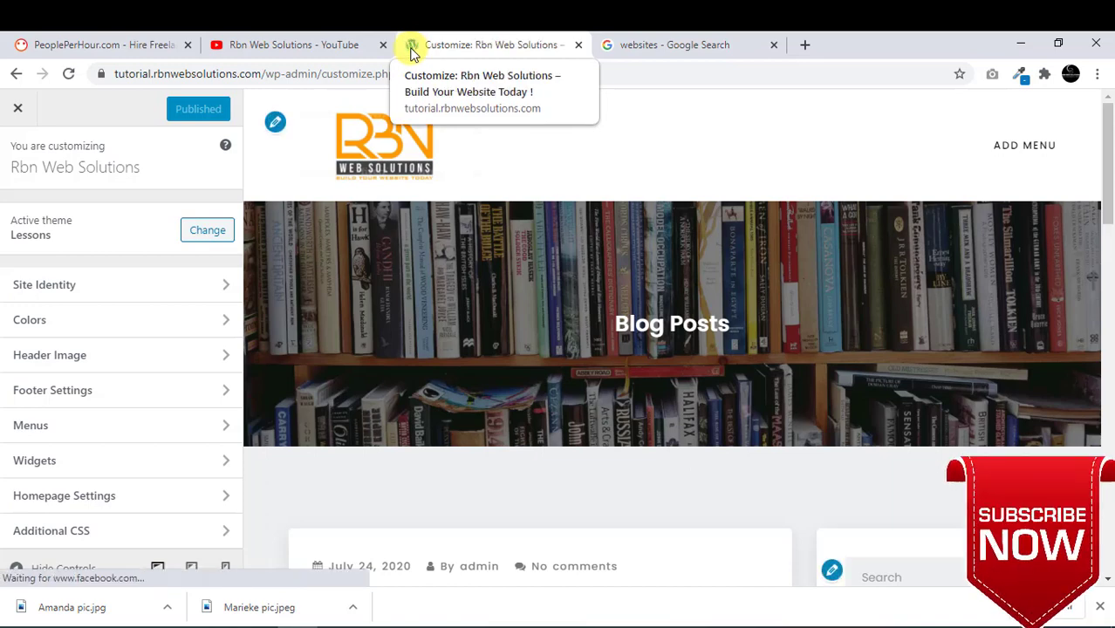
Open Site Identity and scroll to the Site Icon section requiring at least 512 × 512 pixels.
click(217, 289)
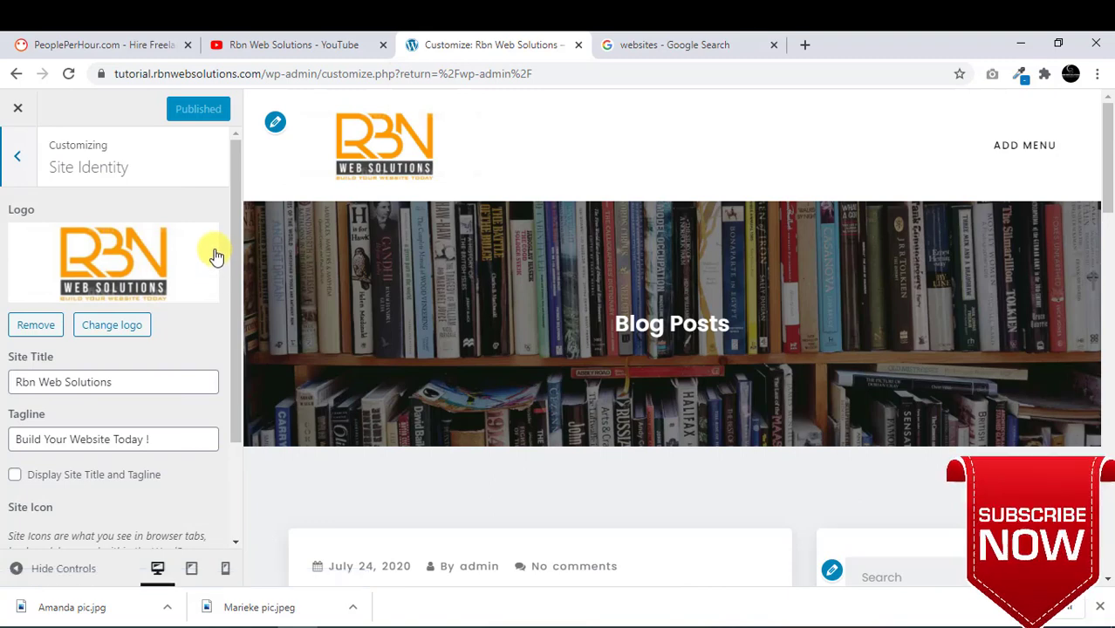
scroll(197, 242, down, 2)
scroll(197, 241, down, 1)
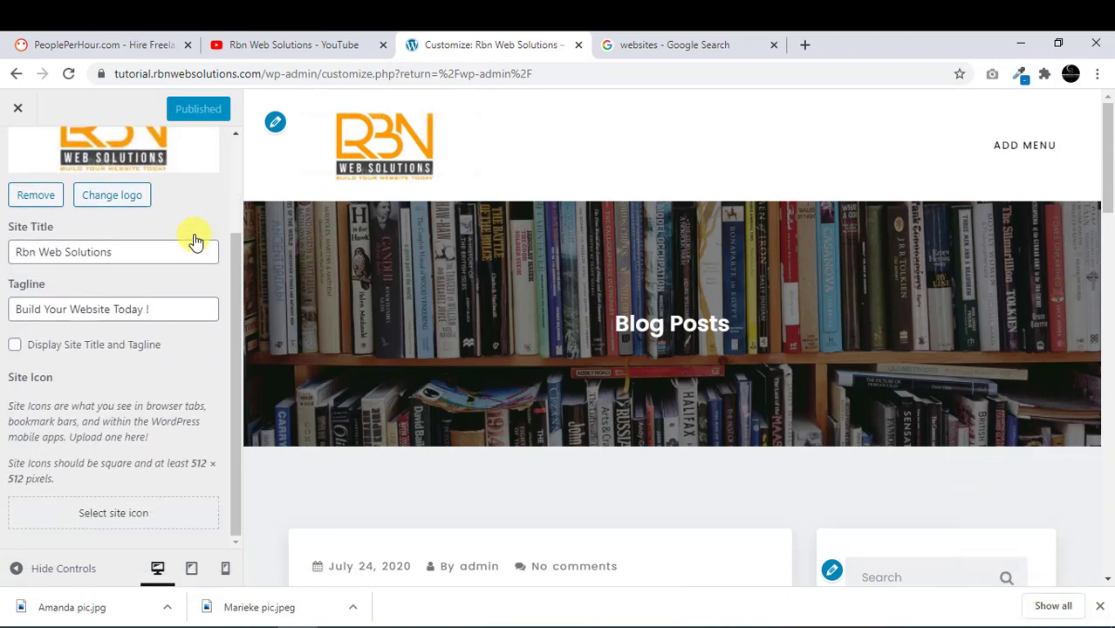
drag(55, 375, 7, 379)
click(12, 376)
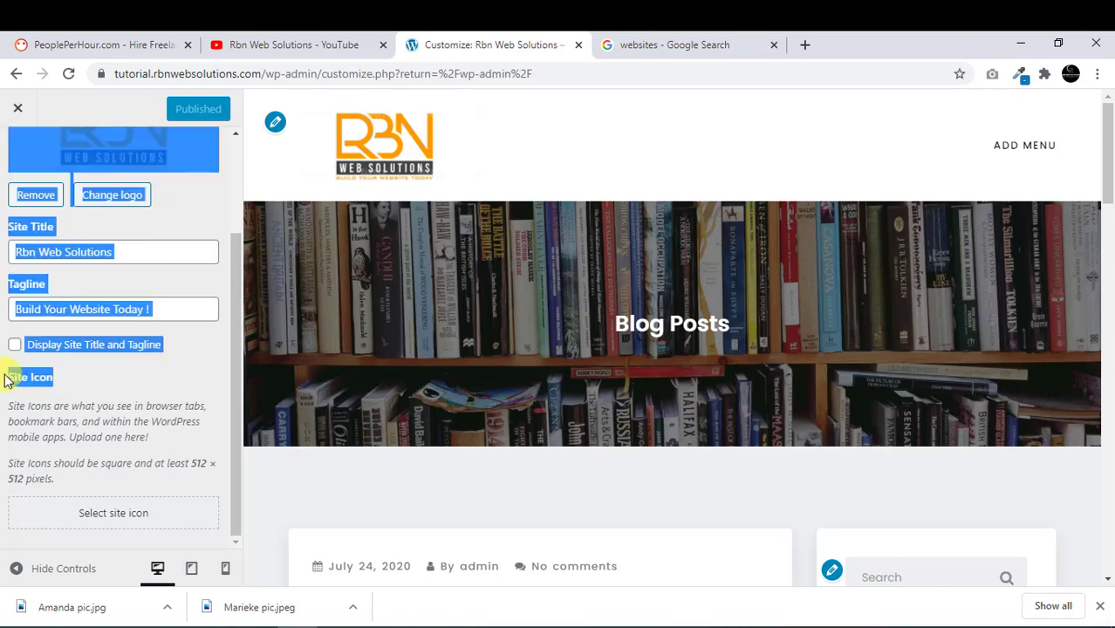
click(109, 382)
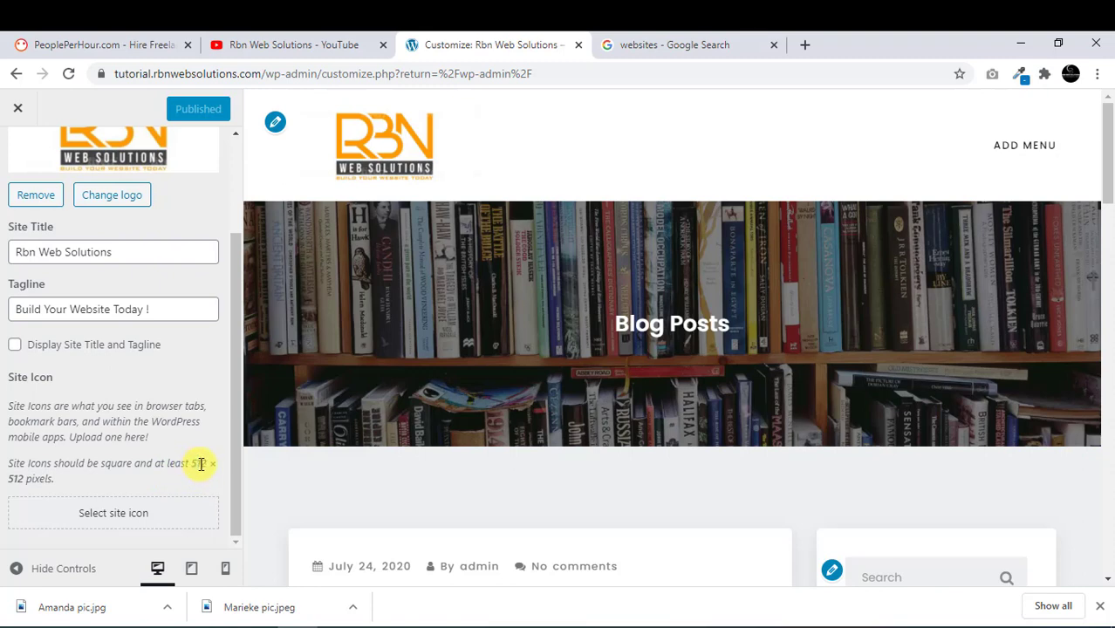
drag(23, 475, 13, 465)
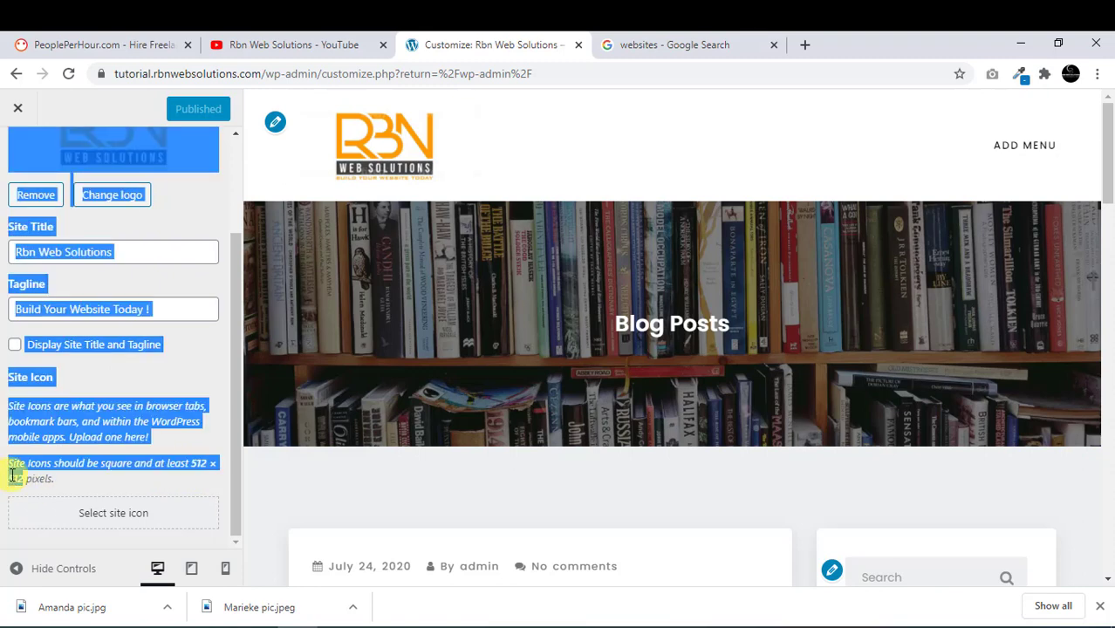
click(157, 460)
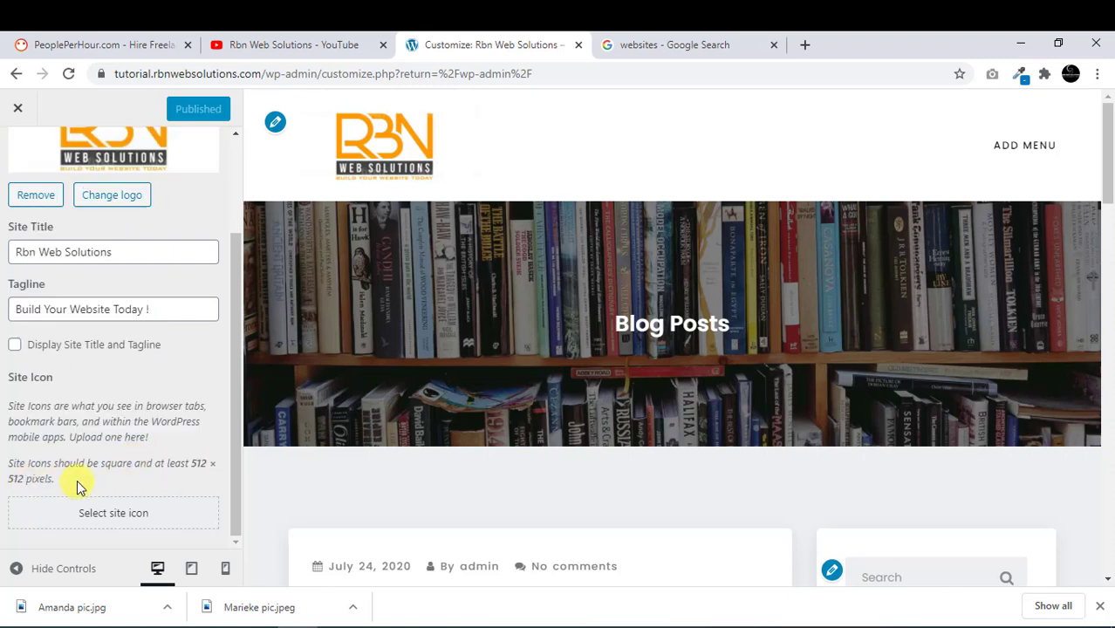
Upload web-icon-png-10.jpg as the site icon image and select it for cropping.
click(122, 515)
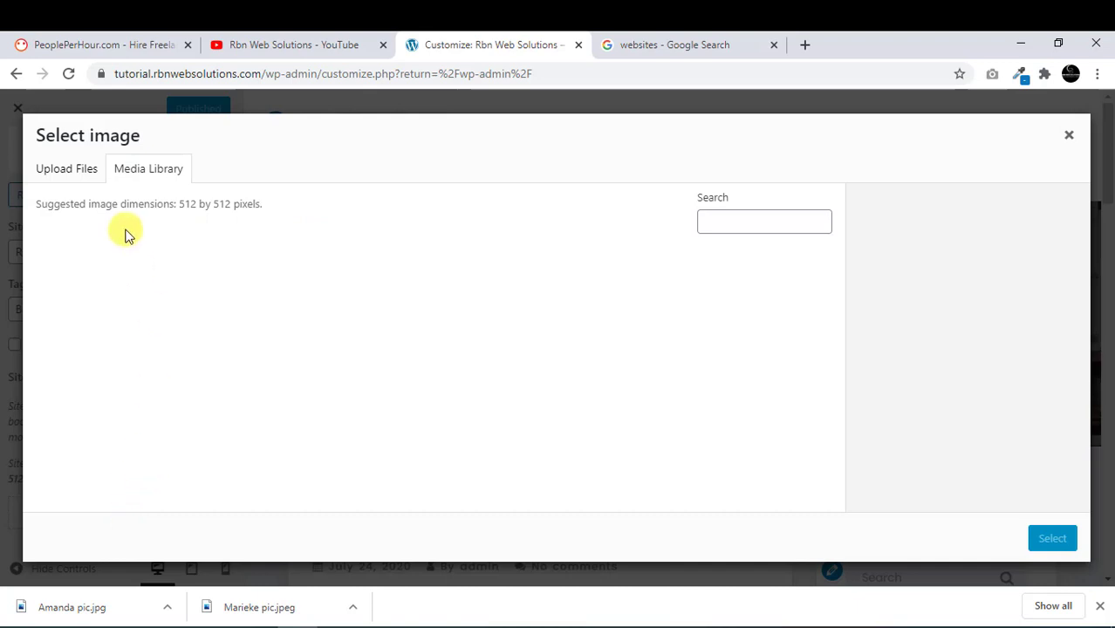
click(87, 175)
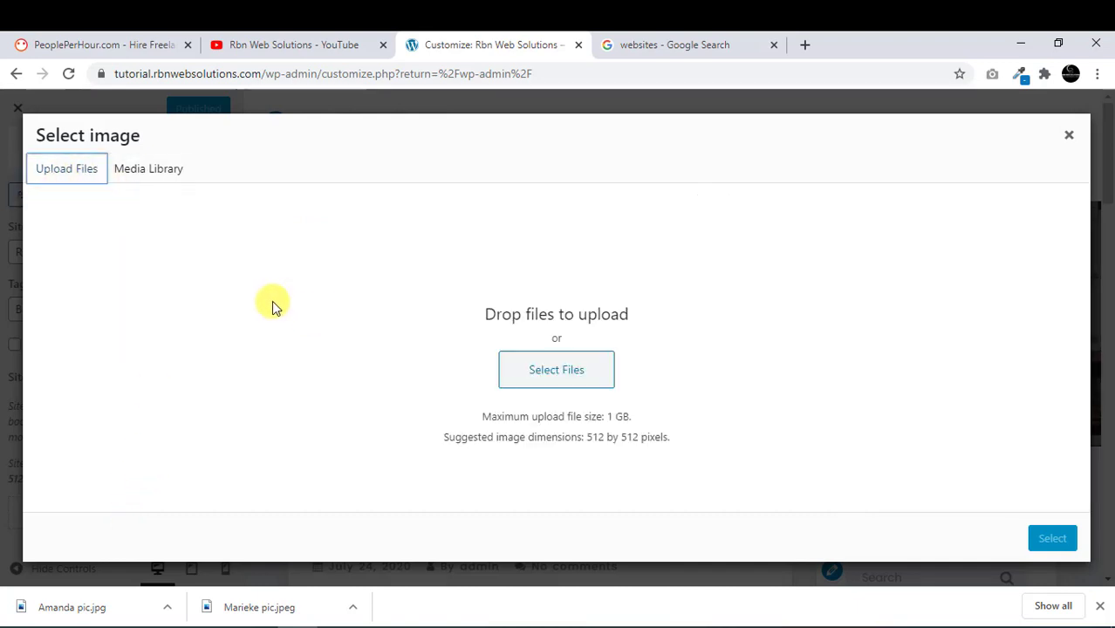
click(573, 381)
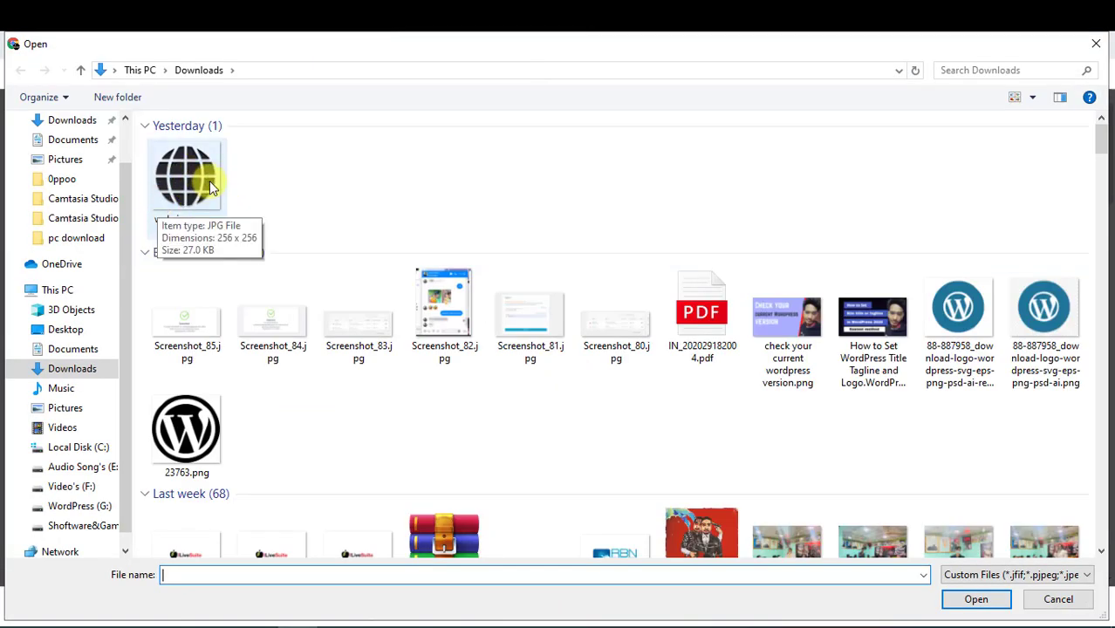
click(200, 185)
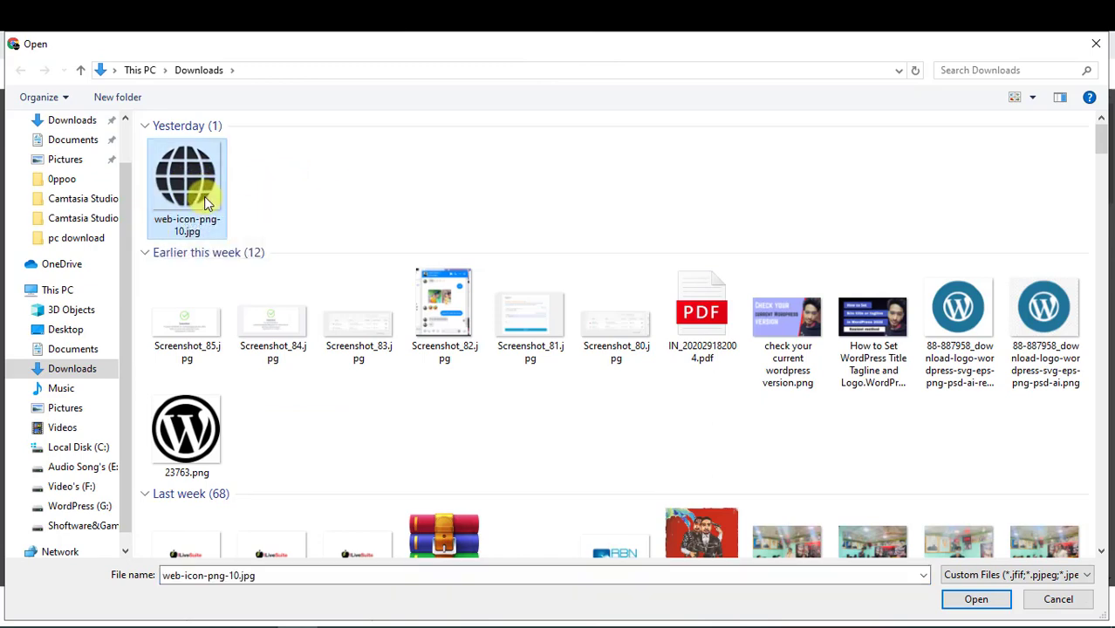
click(975, 602)
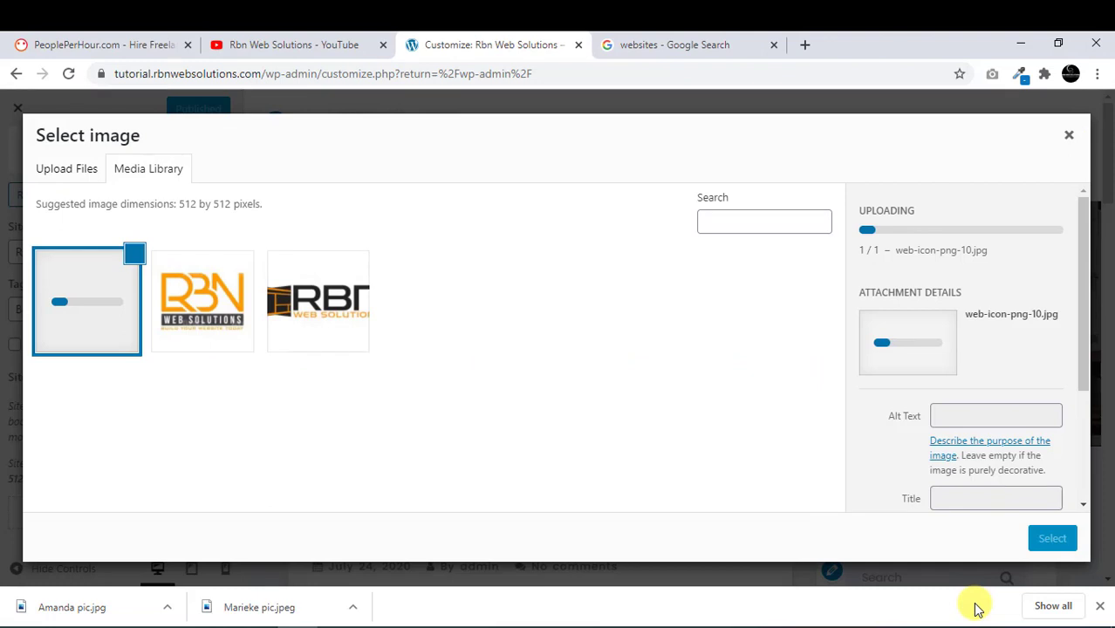
click(1053, 541)
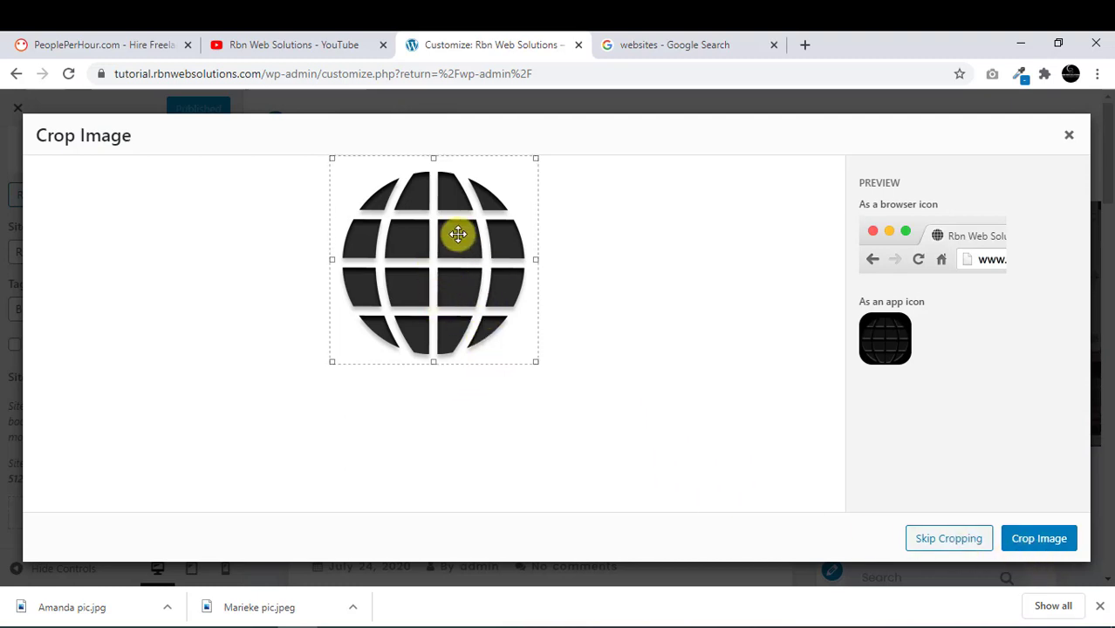
Skip cropping to use the full black globe image, then publish the Customizer changes.
click(949, 540)
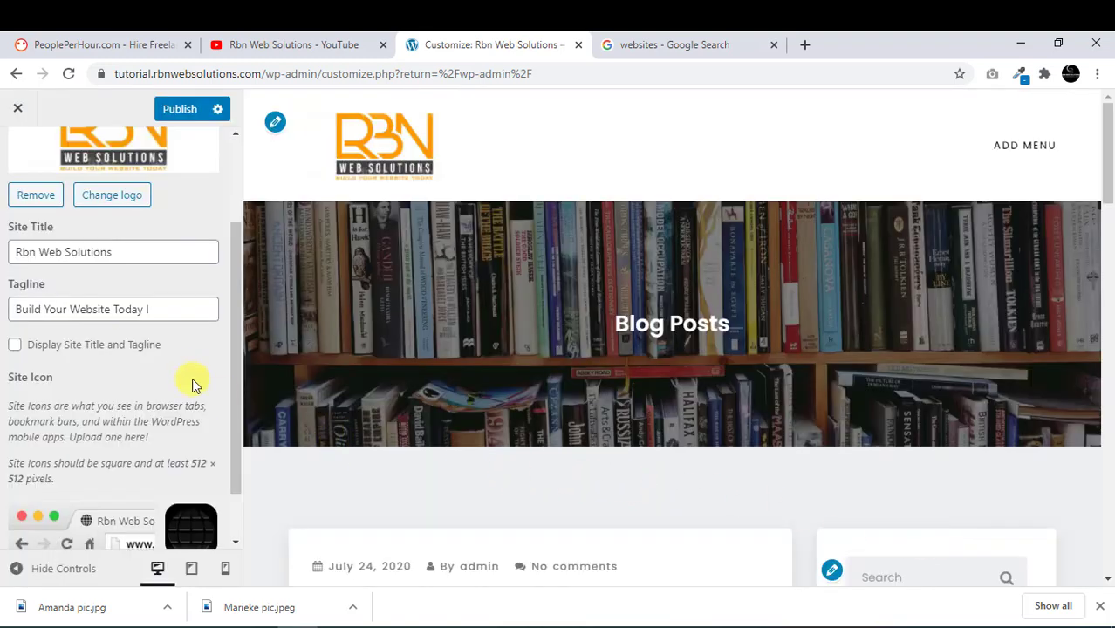
scroll(174, 349, down, 2)
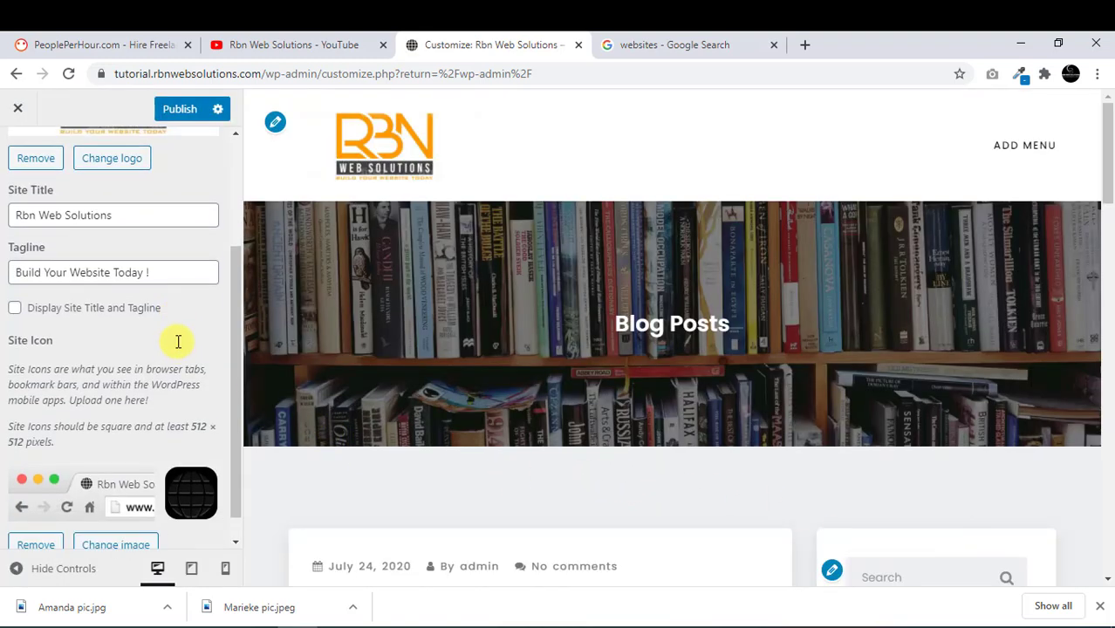
click(184, 112)
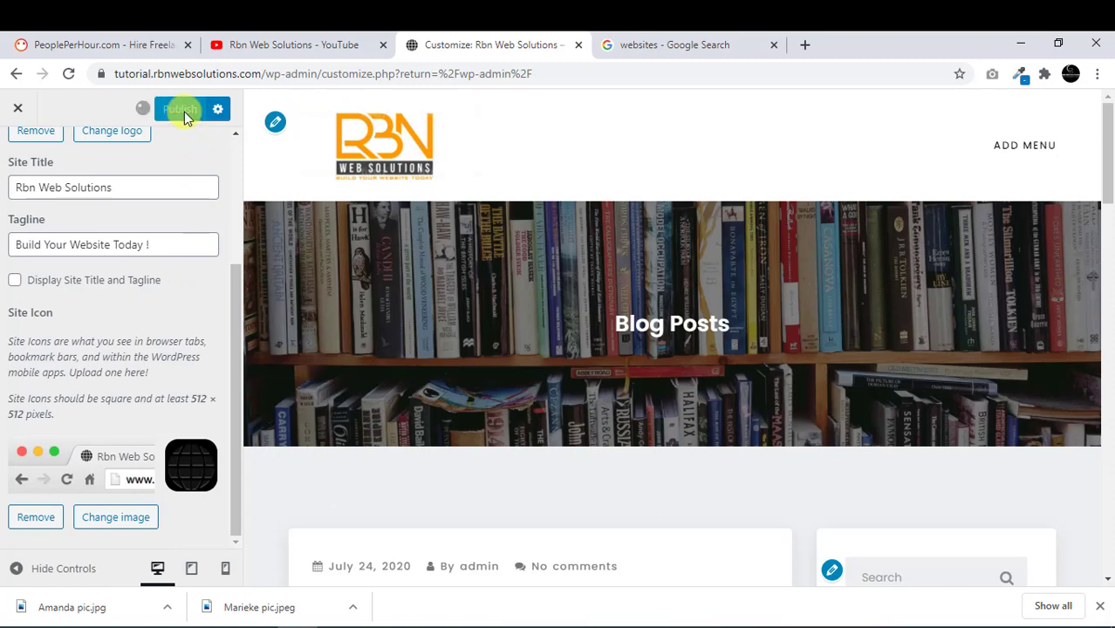